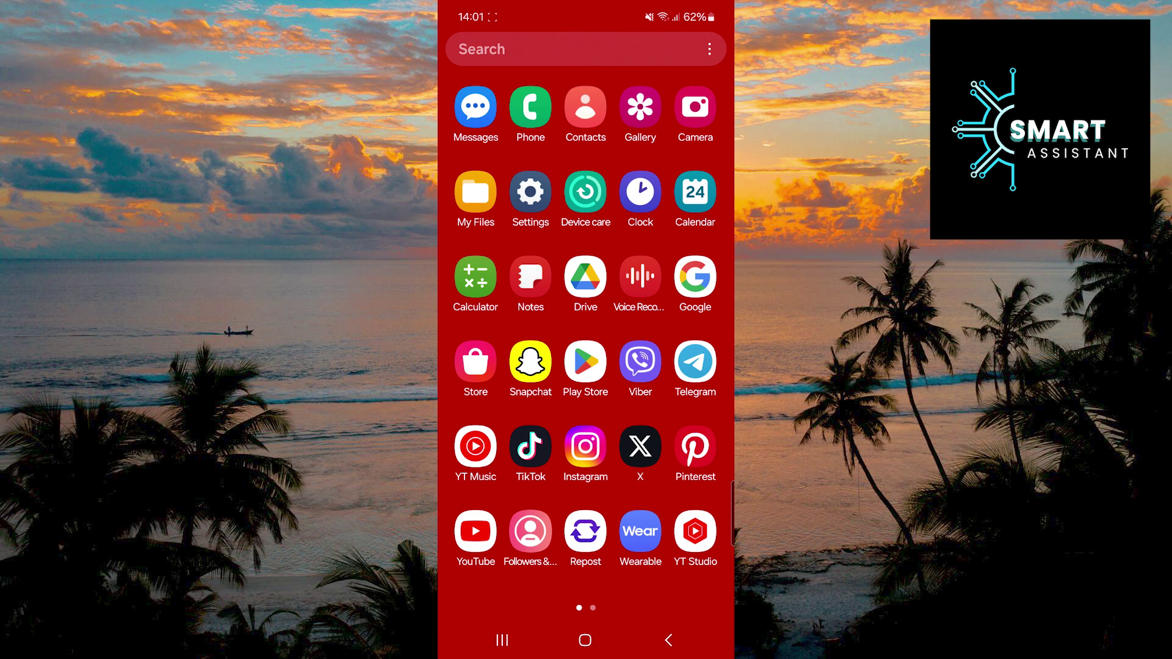
# Step: Launch Pinterest and go from your profile through settings and Account management to Password
pyautogui.click(695, 449)
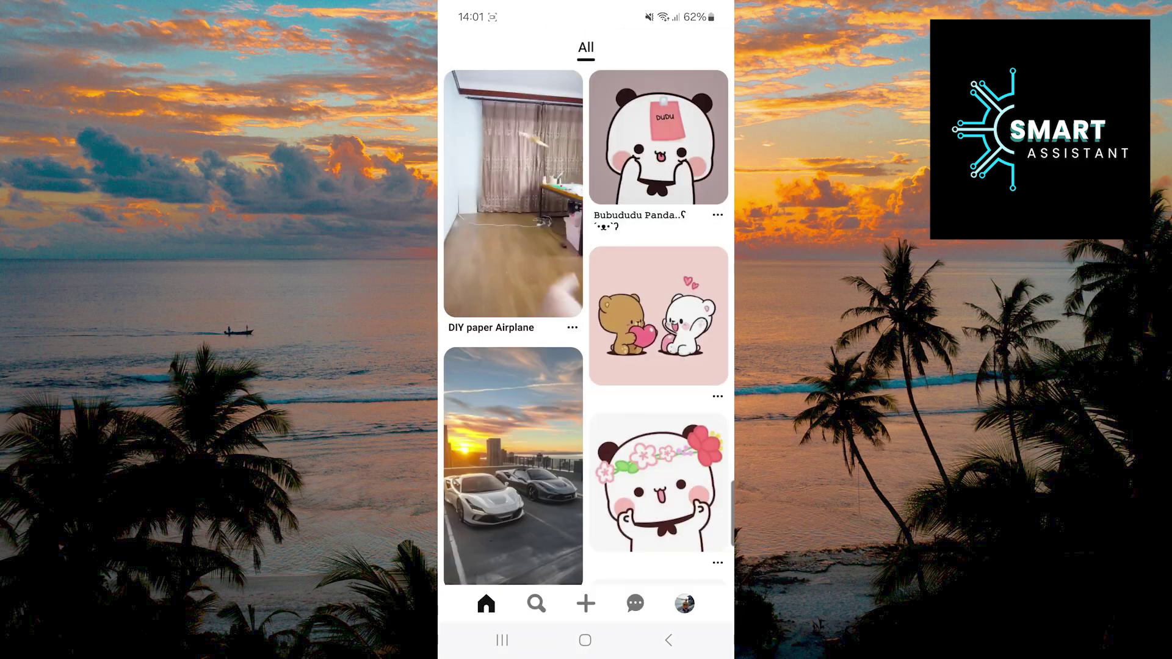
pyautogui.click(685, 603)
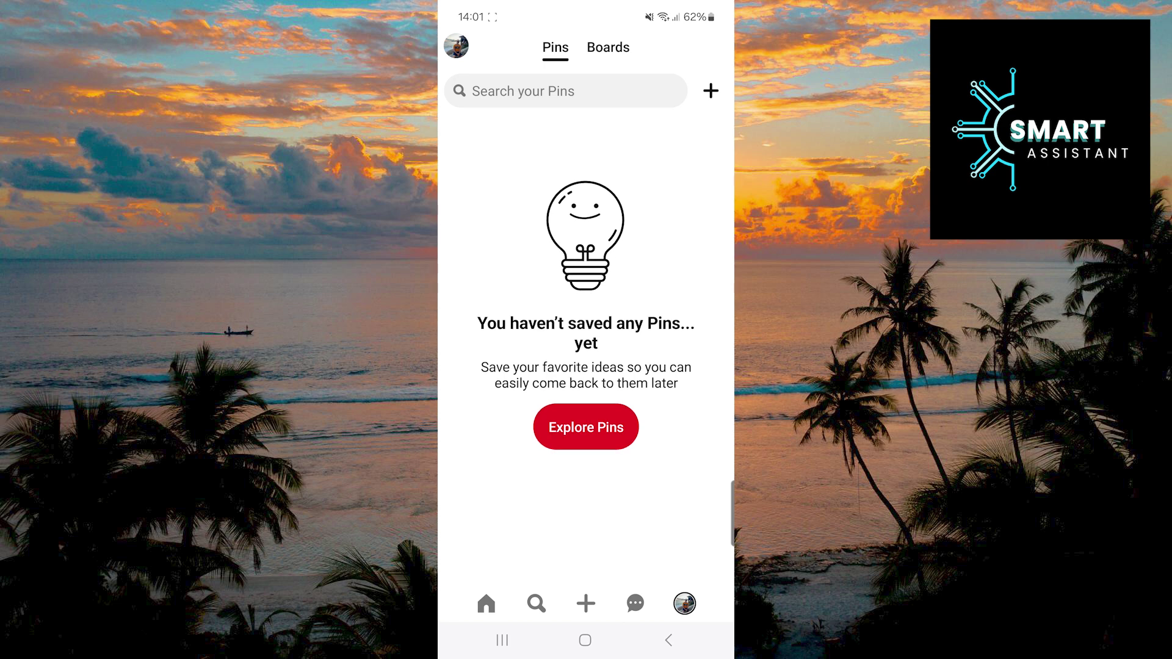
pyautogui.click(457, 46)
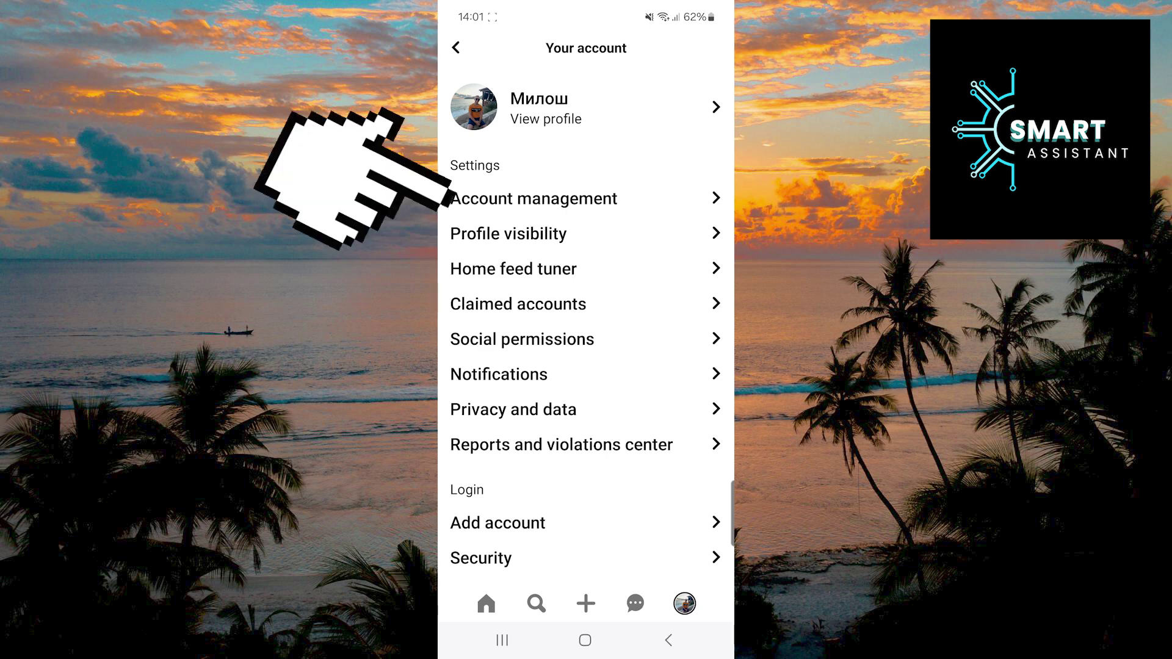
pyautogui.click(534, 199)
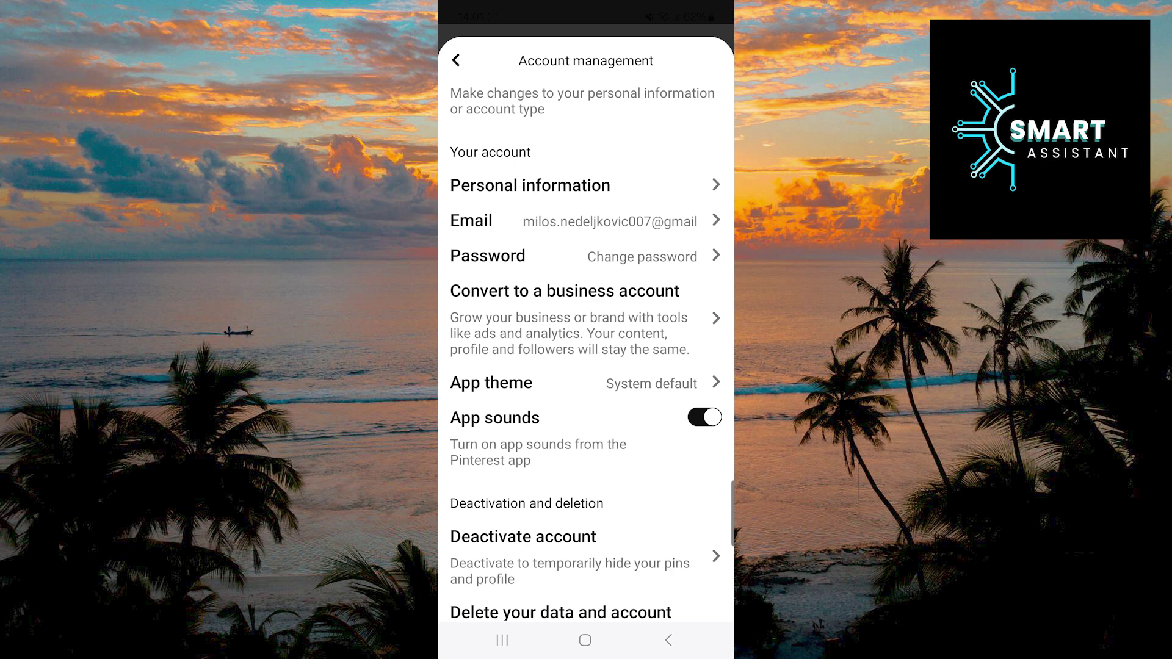
pyautogui.click(488, 256)
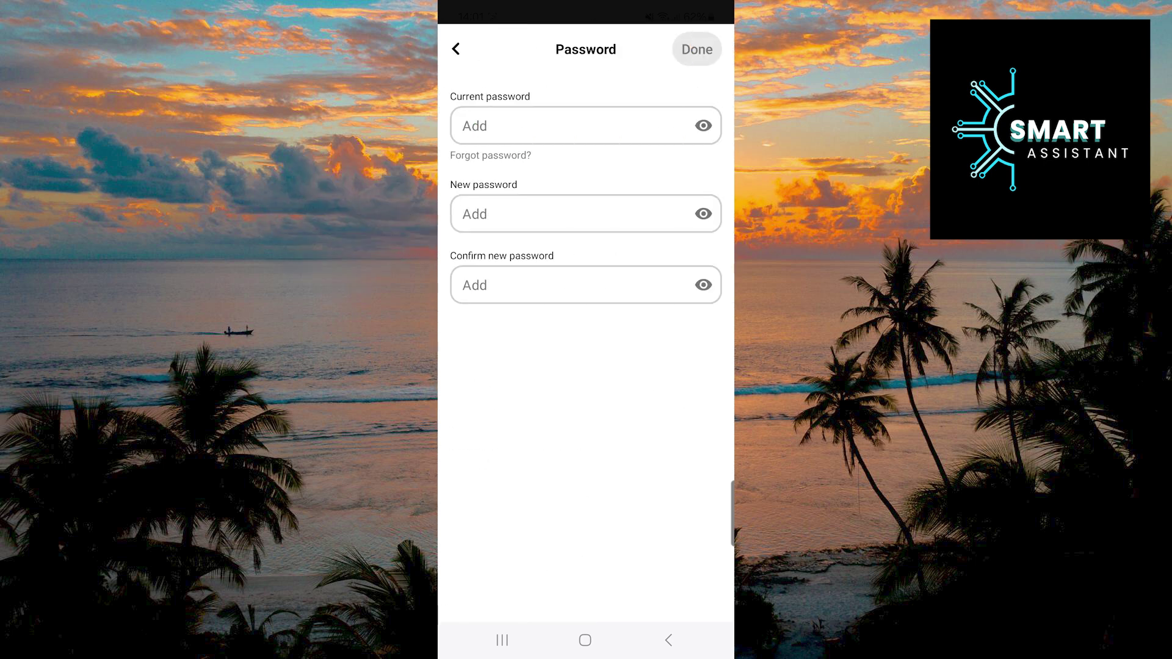
# Step: Enter the current password, new password and confirmation, then submit with Done
pyautogui.click(476, 125)
pyautogui.write('••••••••')
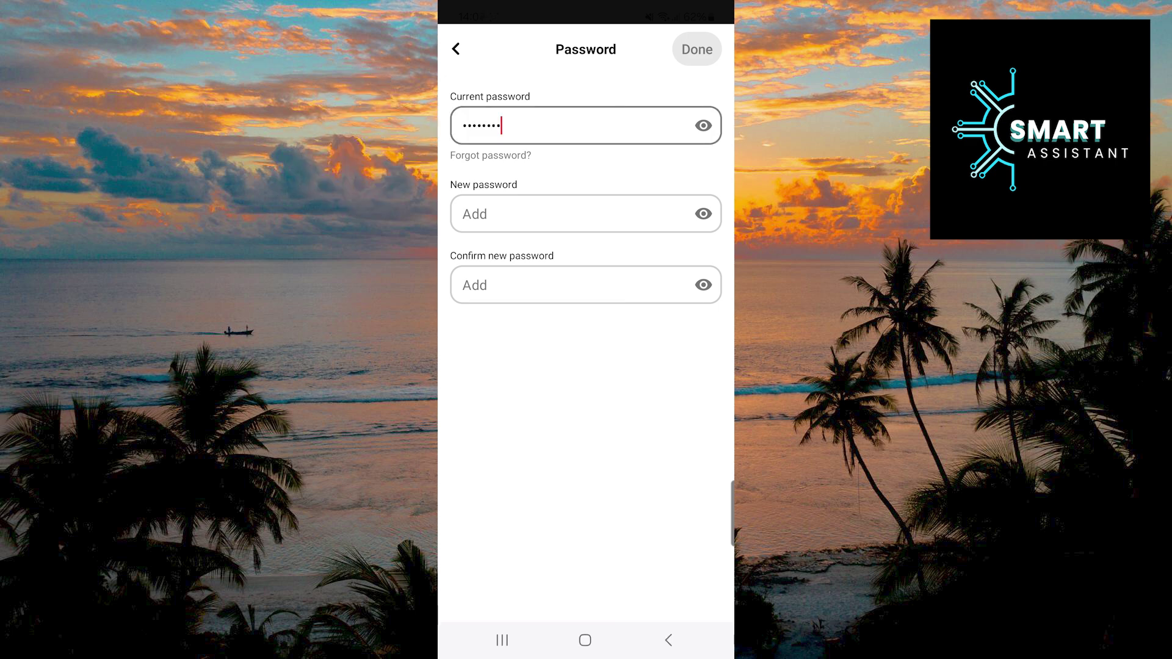
pyautogui.click(477, 213)
pyautogui.write('••••••••')
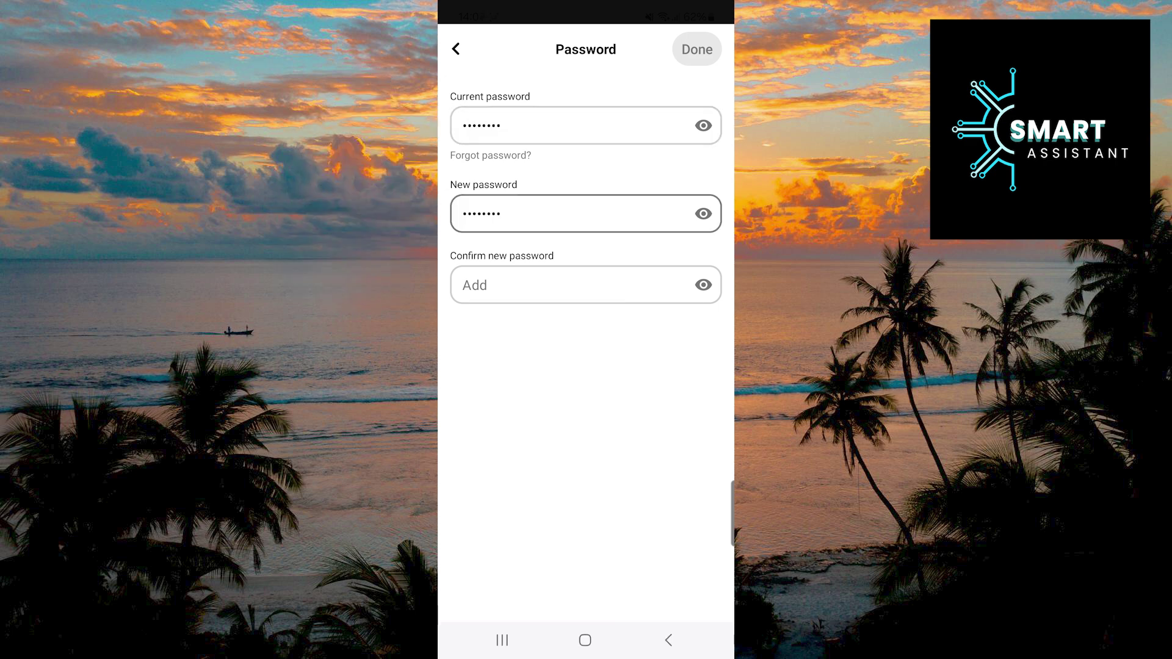
pyautogui.click(477, 285)
pyautogui.write('••••••••')
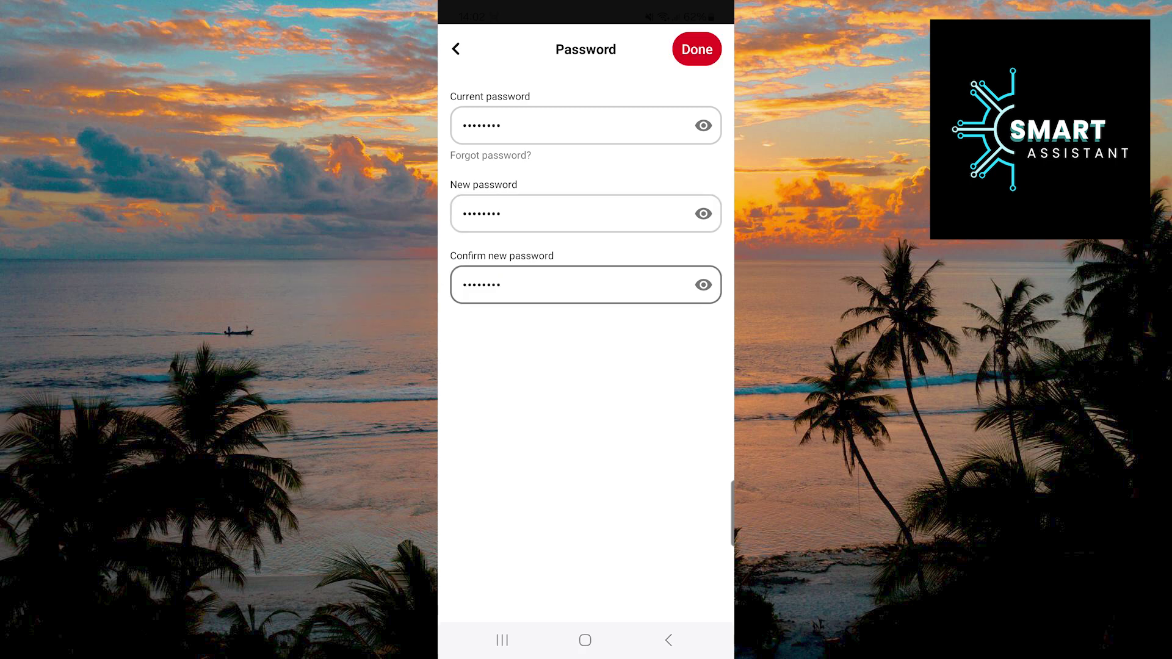
pyautogui.click(697, 50)
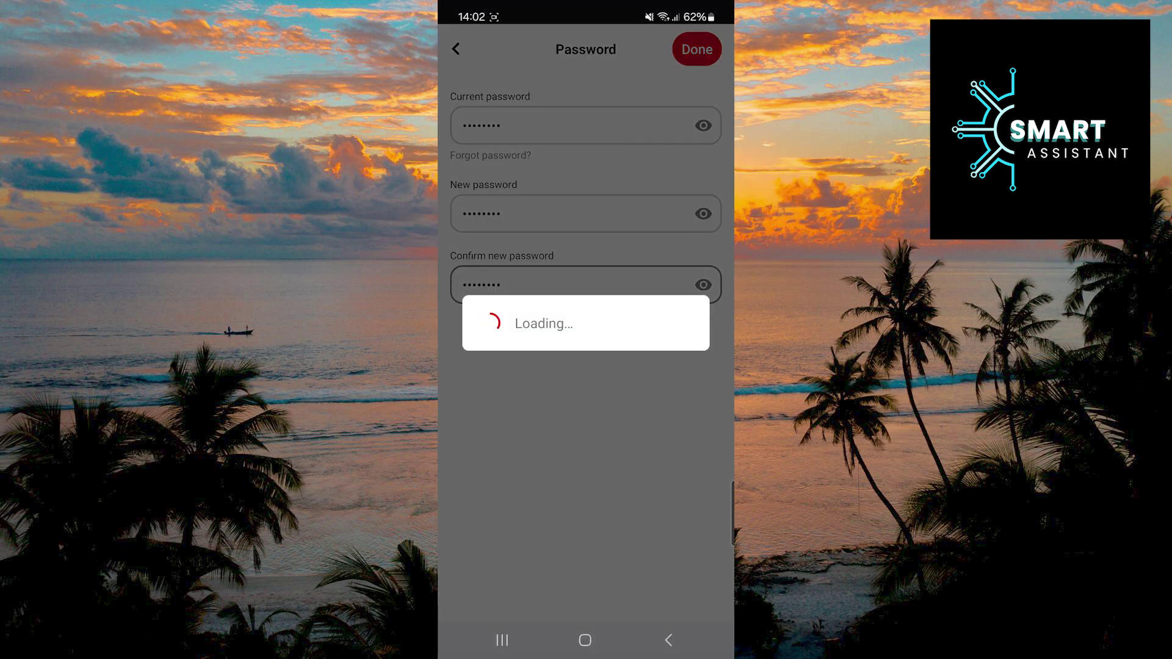